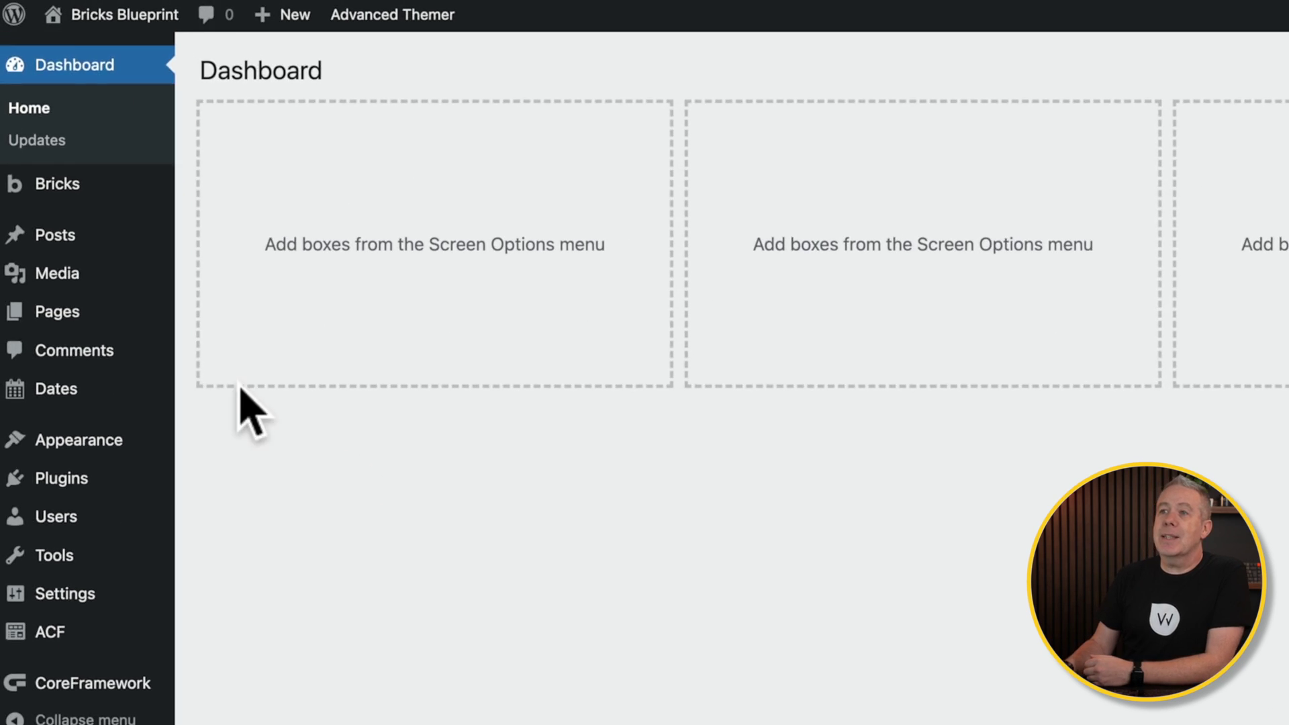
In AT – Theme Settings, go to Builder Tweaks > Elements to reach the Mask Helper and Dynamic Data Modal toggles
{"action": "mouse_move", "coordinate": [54, 198]}
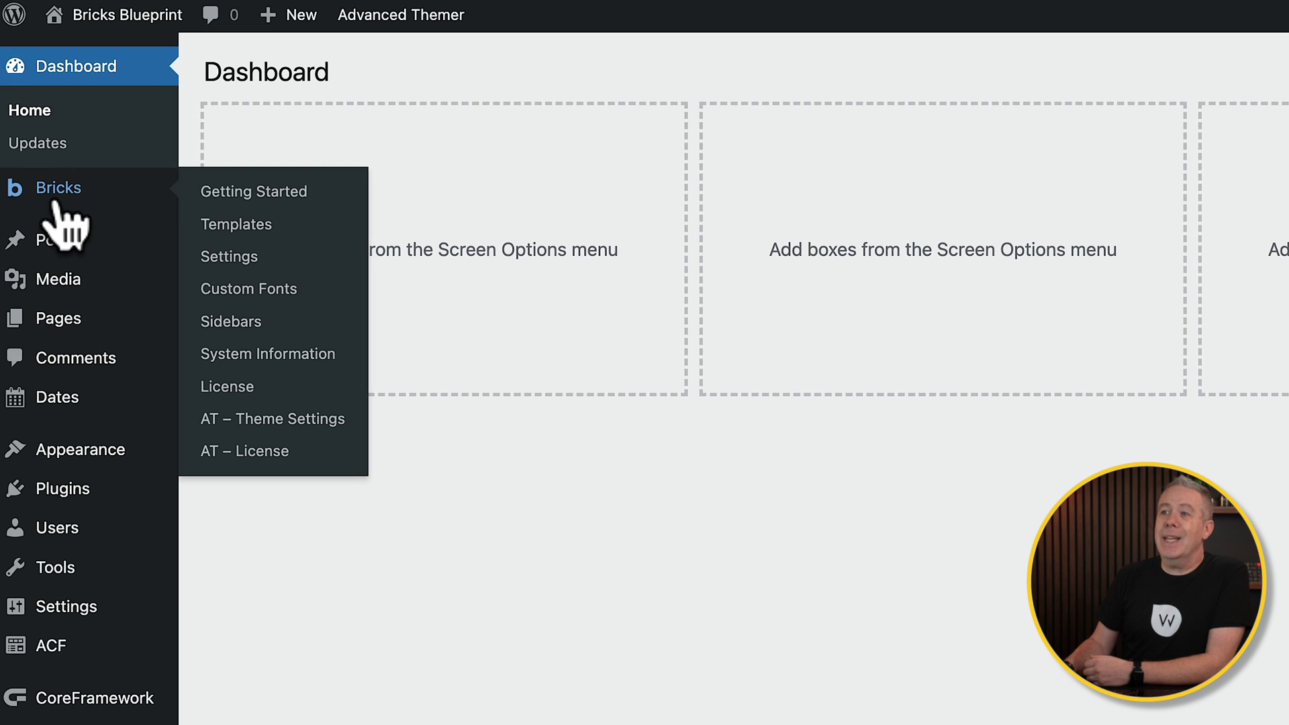
{"action": "left_click", "coordinate": [291, 422]}
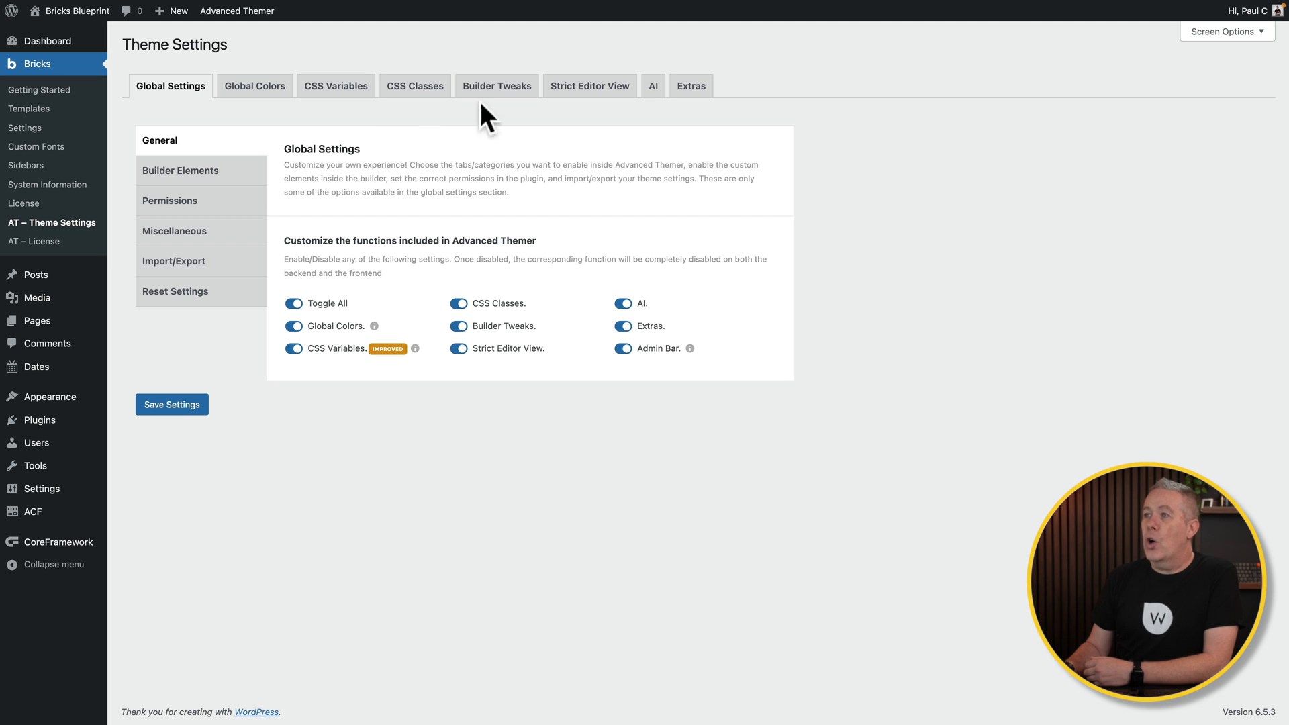
{"action": "left_click", "coordinate": [484, 93]}
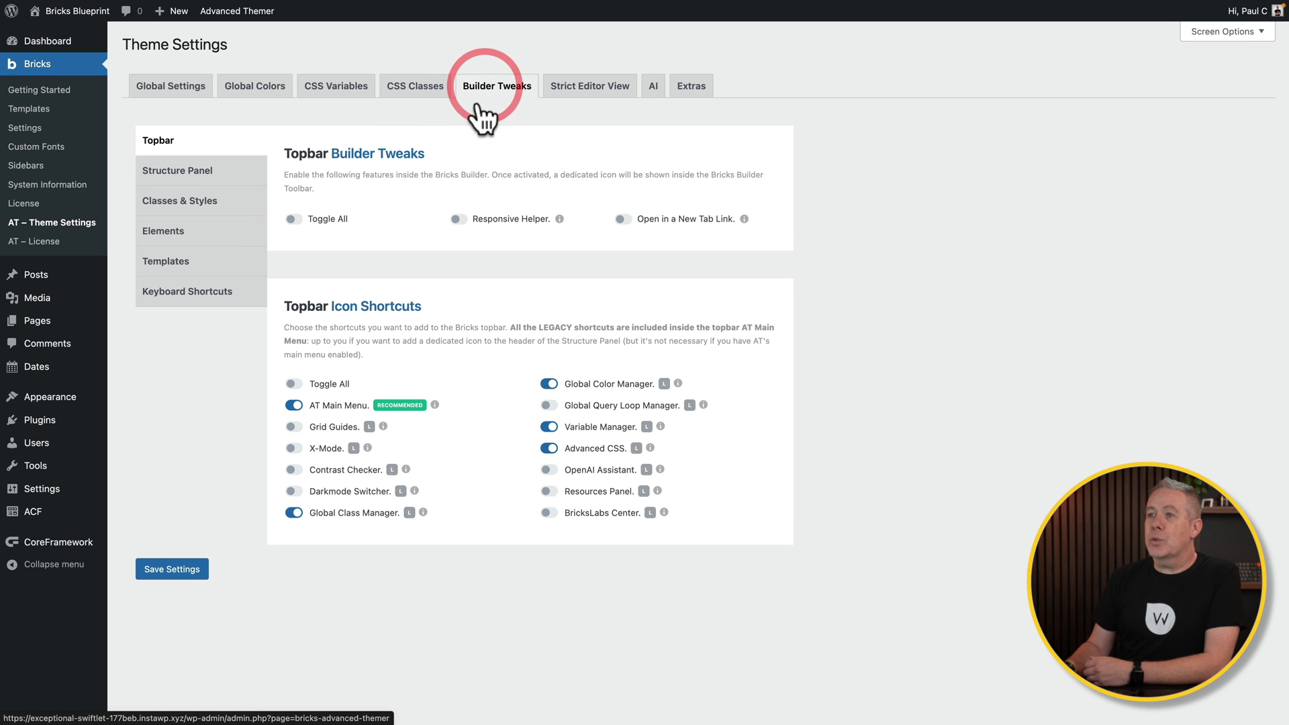
{"action": "left_click", "coordinate": [188, 233]}
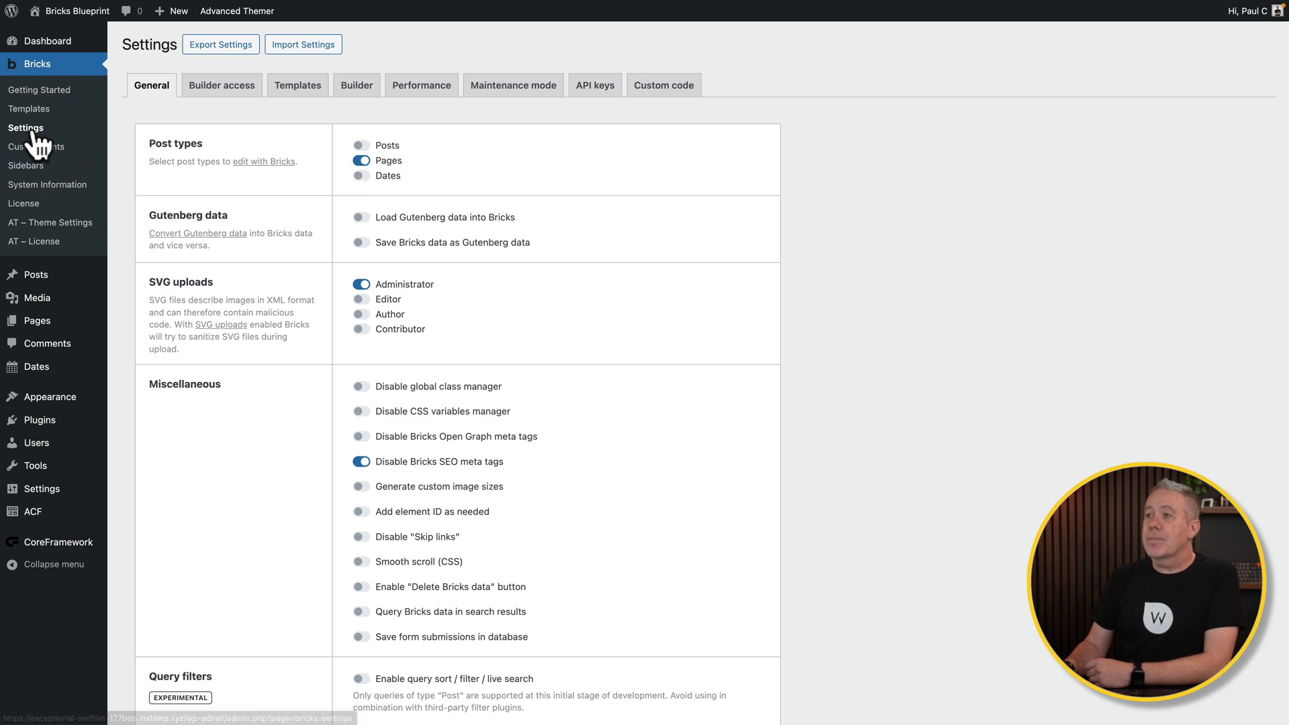
Review the options on the Builder tab of Bricks Settings
{"action": "left_click", "coordinate": [357, 86]}
{"action": "scroll", "coordinate": [411, 473], "scroll_direction": "down", "scroll_amount": 12}
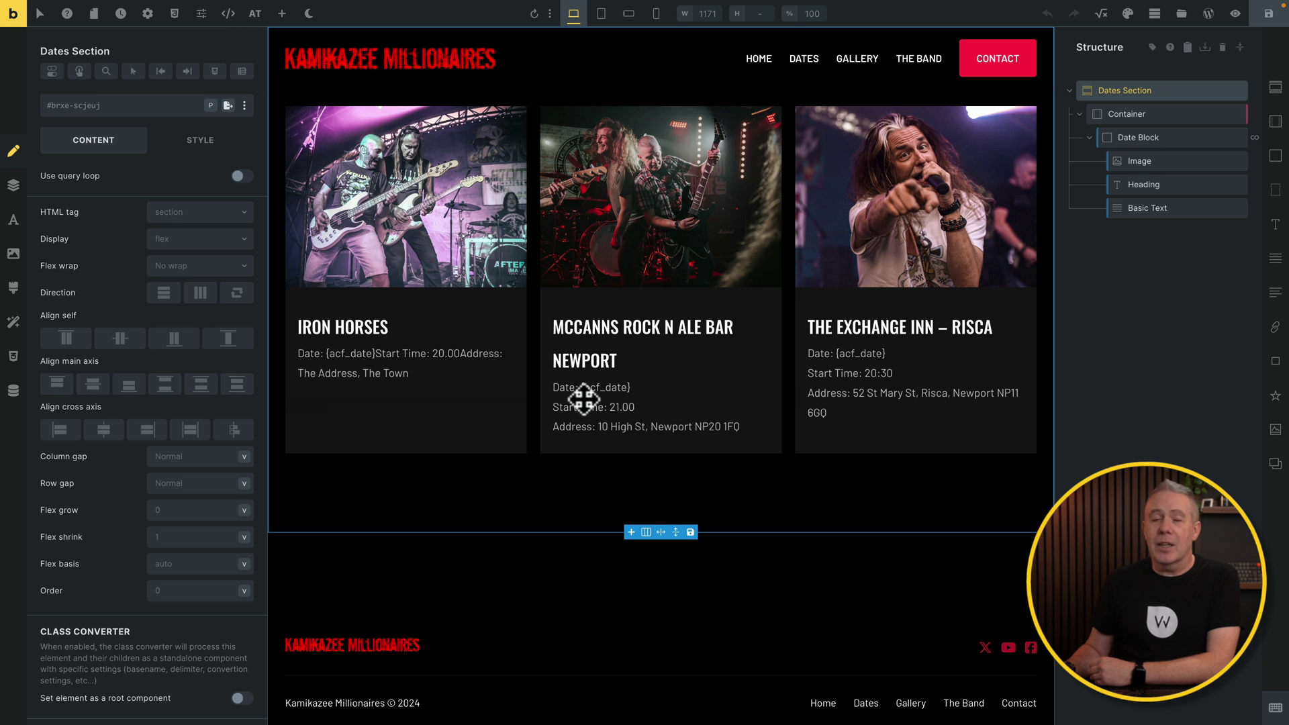
Select the Iron Horses date text and open the Dynamic Data tag browser from its text field
{"action": "left_click", "coordinate": [380, 378]}
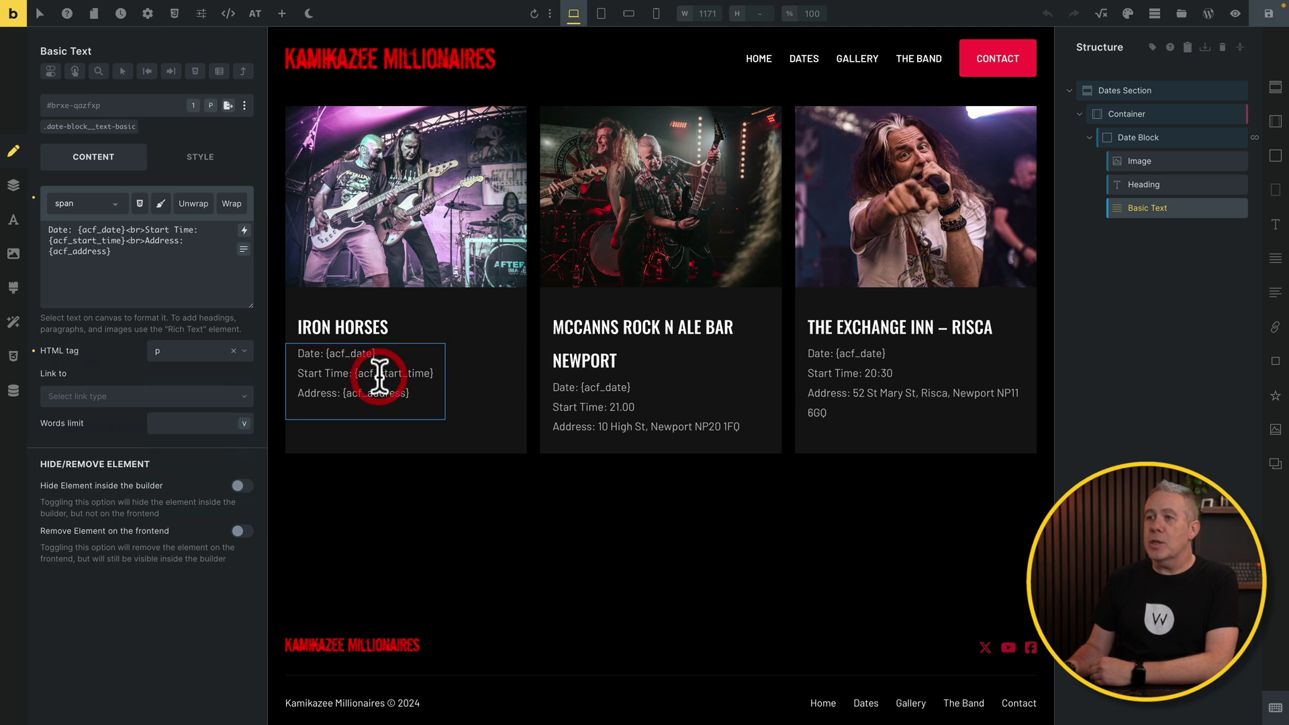
{"action": "left_click", "coordinate": [116, 254]}
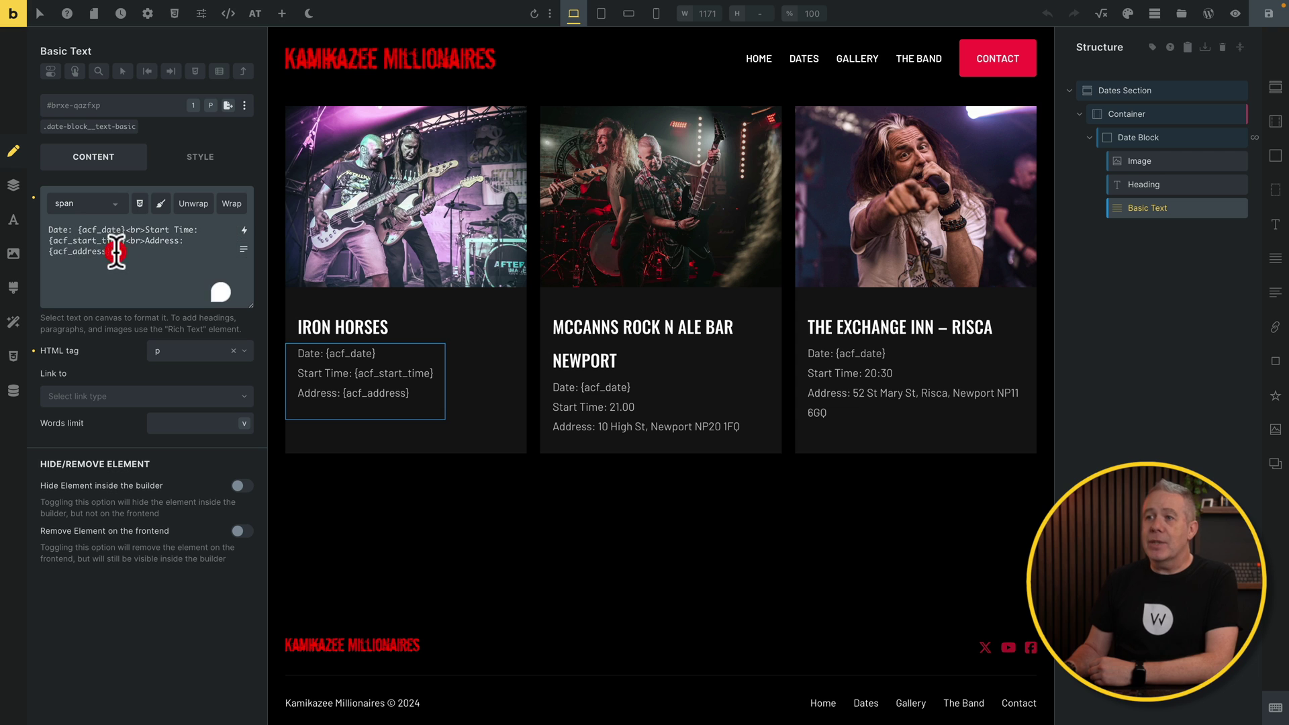
{"action": "left_click", "coordinate": [244, 232]}
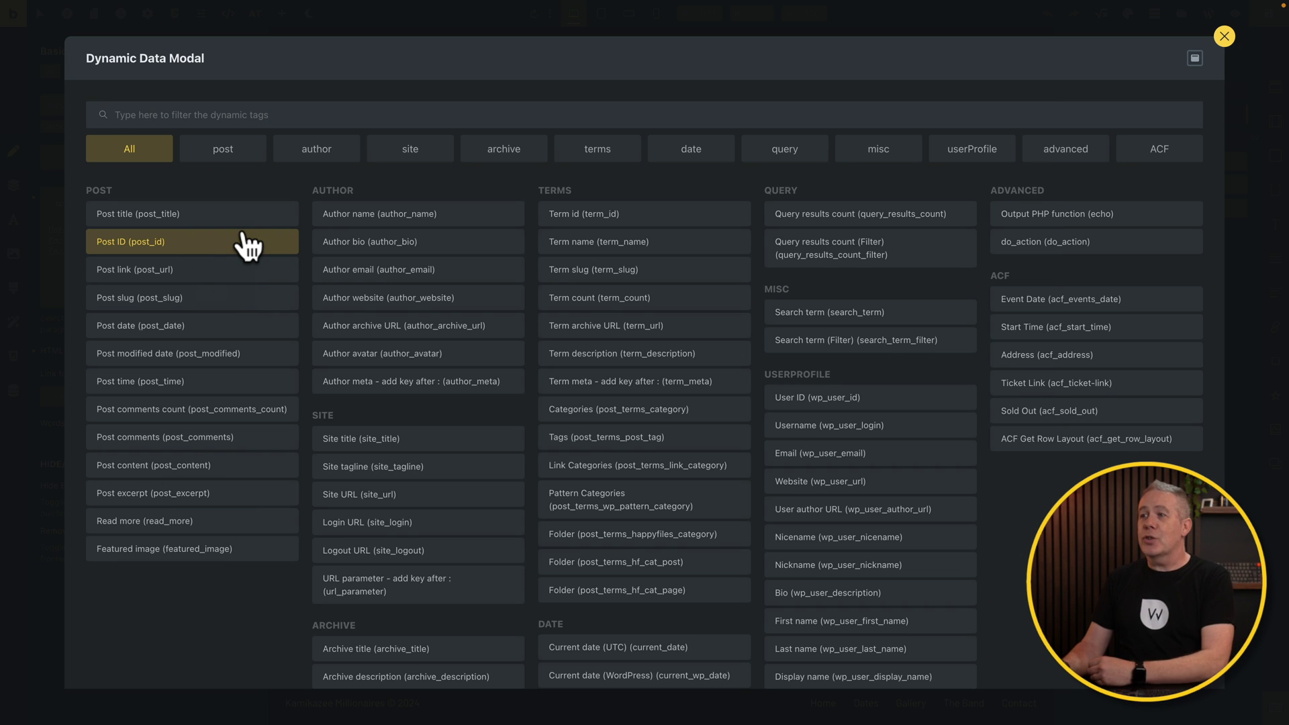
Filter the Dynamic Data Modal to the post, site, archive and ACF tag groups
{"action": "scroll", "coordinate": [412, 369], "scroll_direction": "down", "scroll_amount": 1}
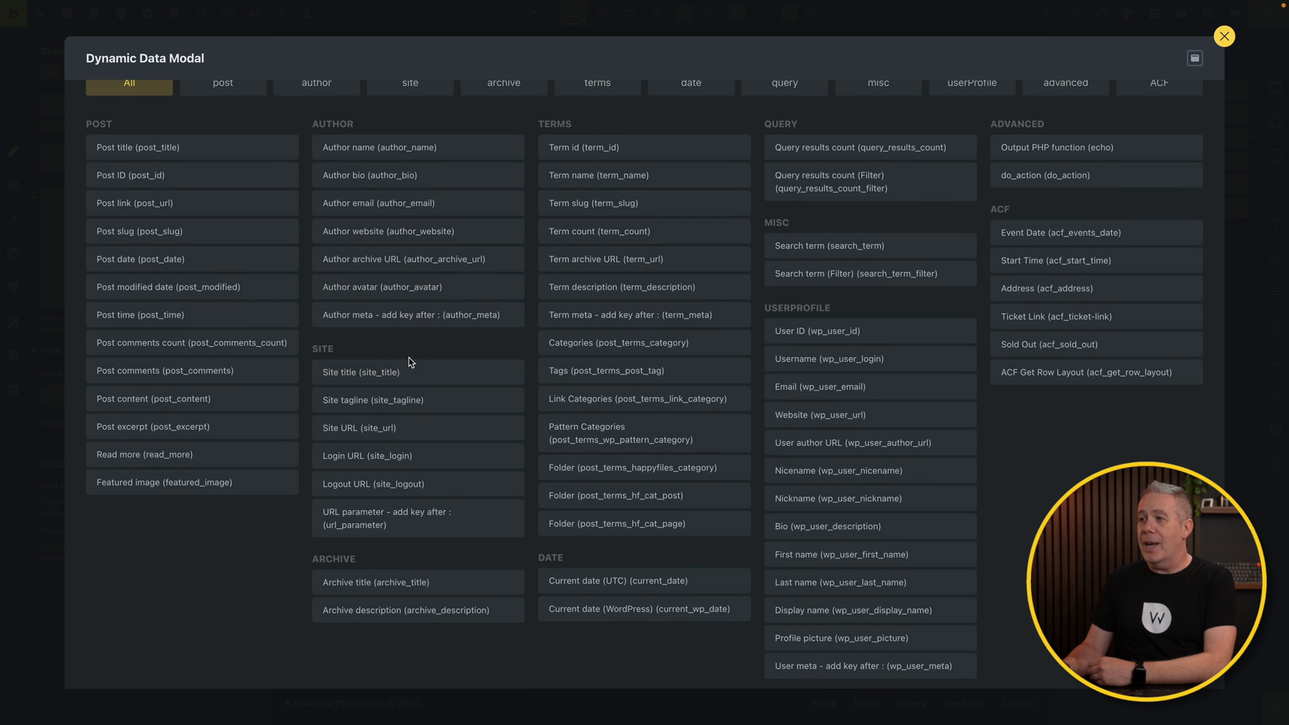
{"action": "scroll", "coordinate": [412, 363], "scroll_direction": "up", "scroll_amount": 1}
{"action": "left_click", "coordinate": [224, 154]}
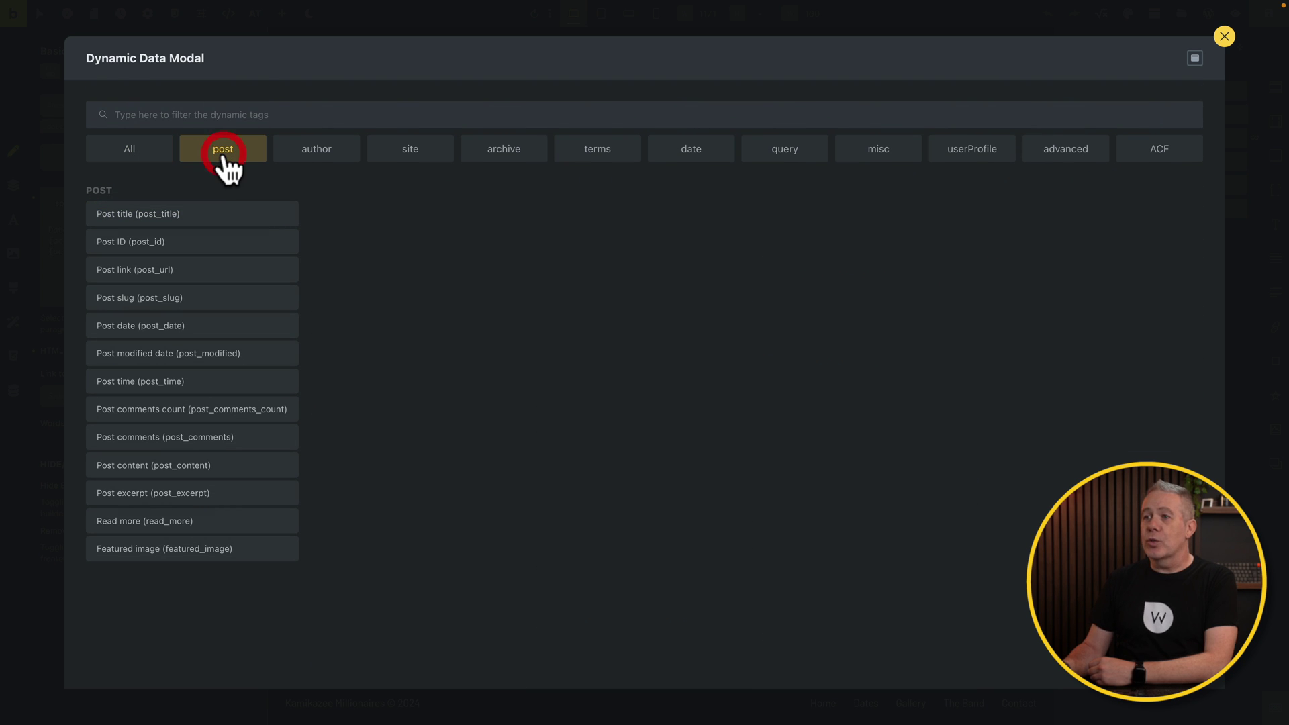
{"action": "left_click", "coordinate": [403, 149]}
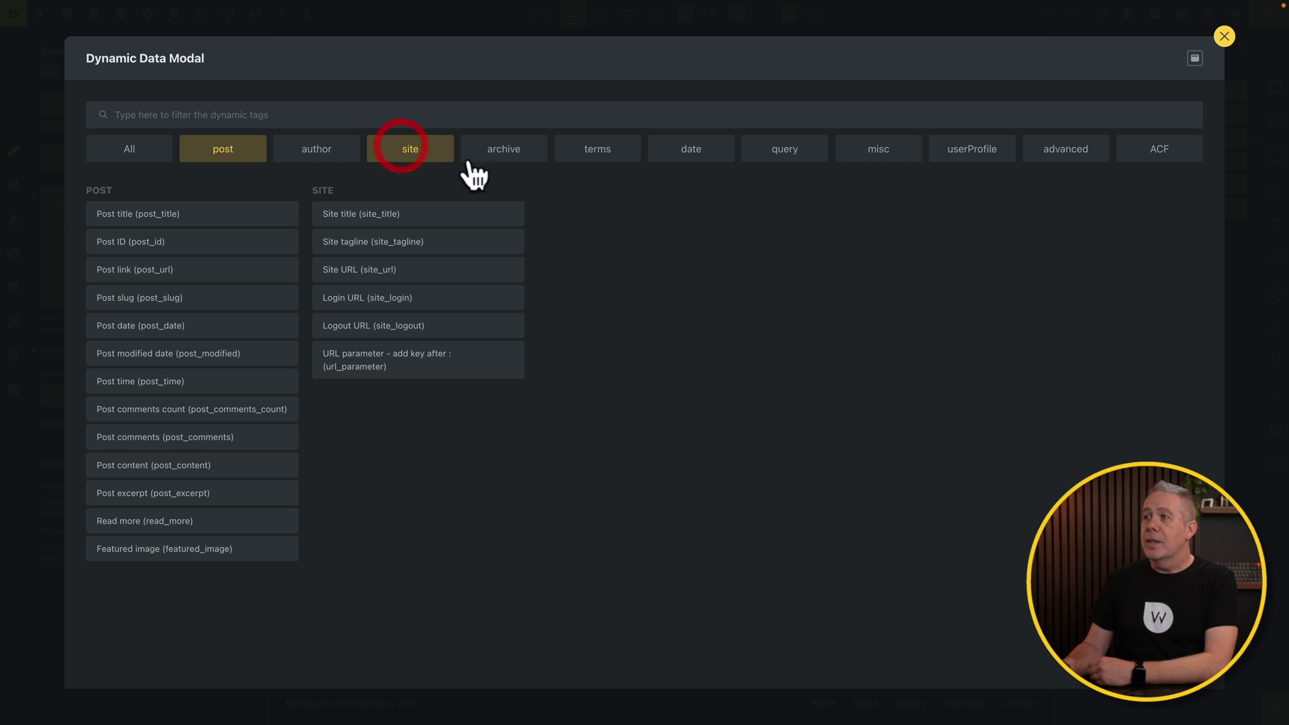
{"action": "left_click", "coordinate": [522, 148]}
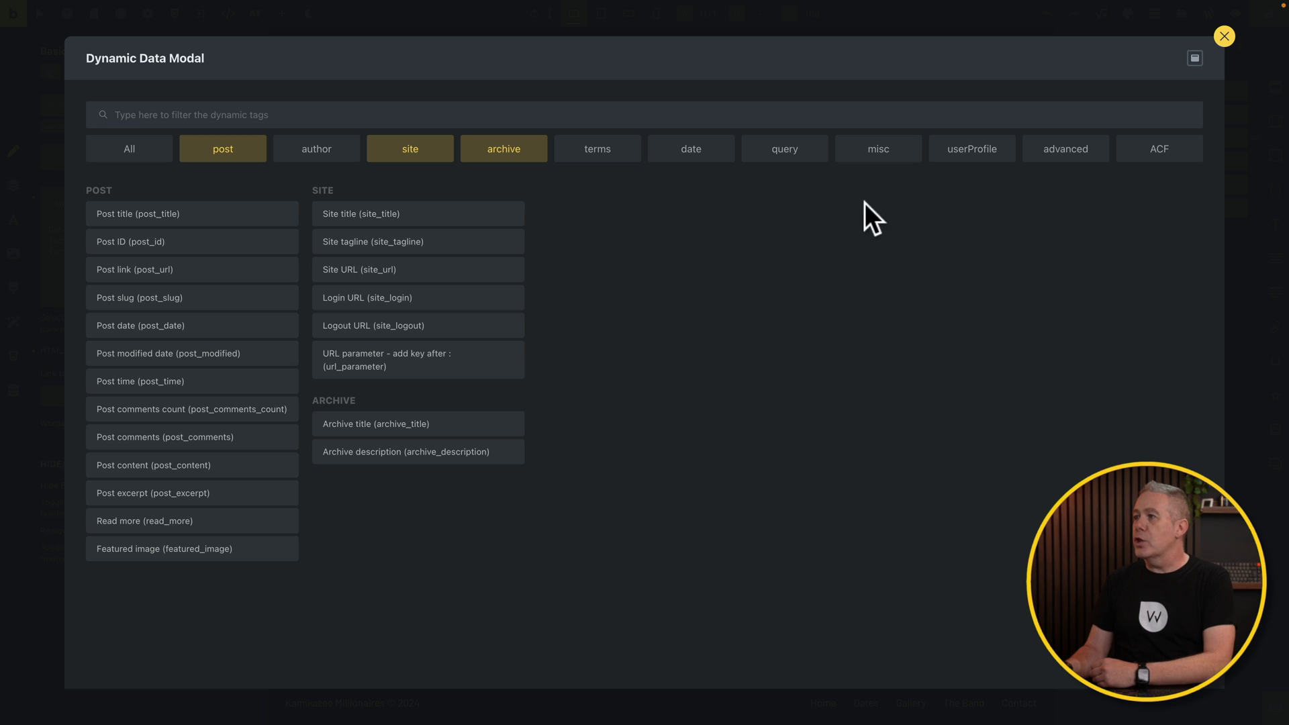
{"action": "left_click", "coordinate": [1150, 157]}
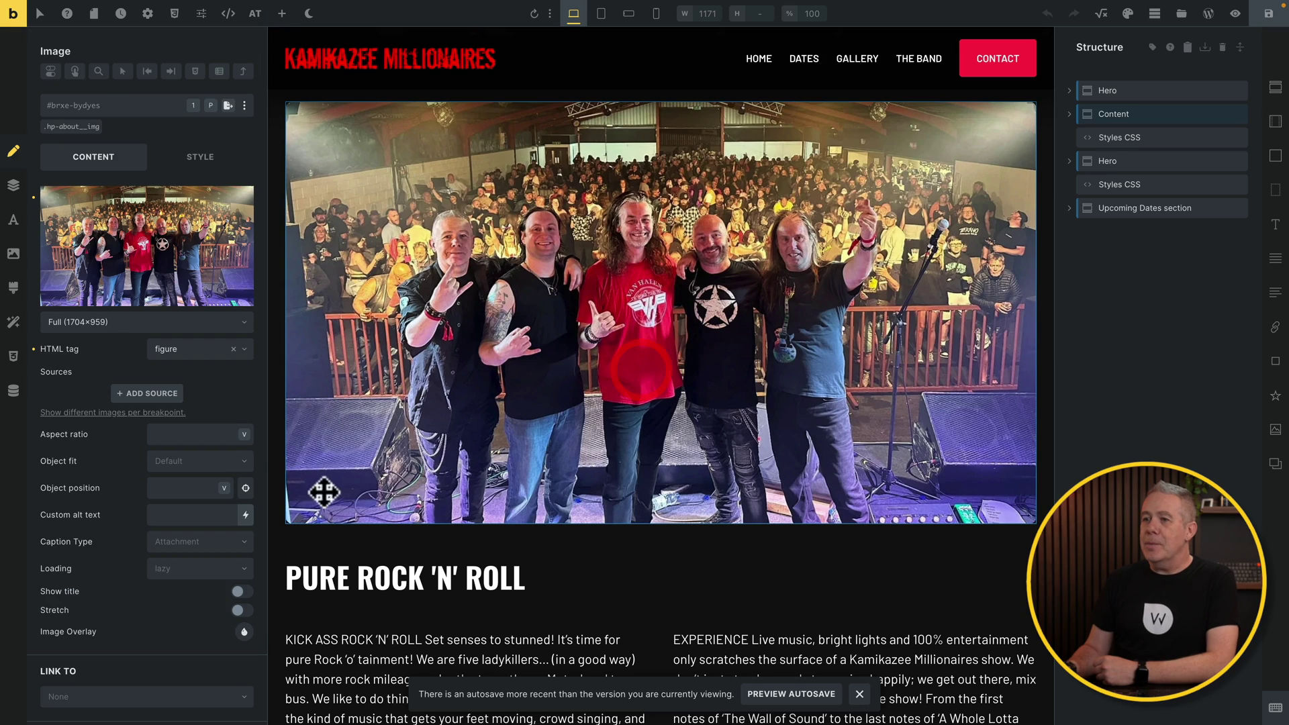
Look over the image's mask shapes, then apply Masonry from the Mask Helper gallery
{"action": "scroll", "coordinate": [184, 589], "scroll_direction": "down", "scroll_amount": 5}
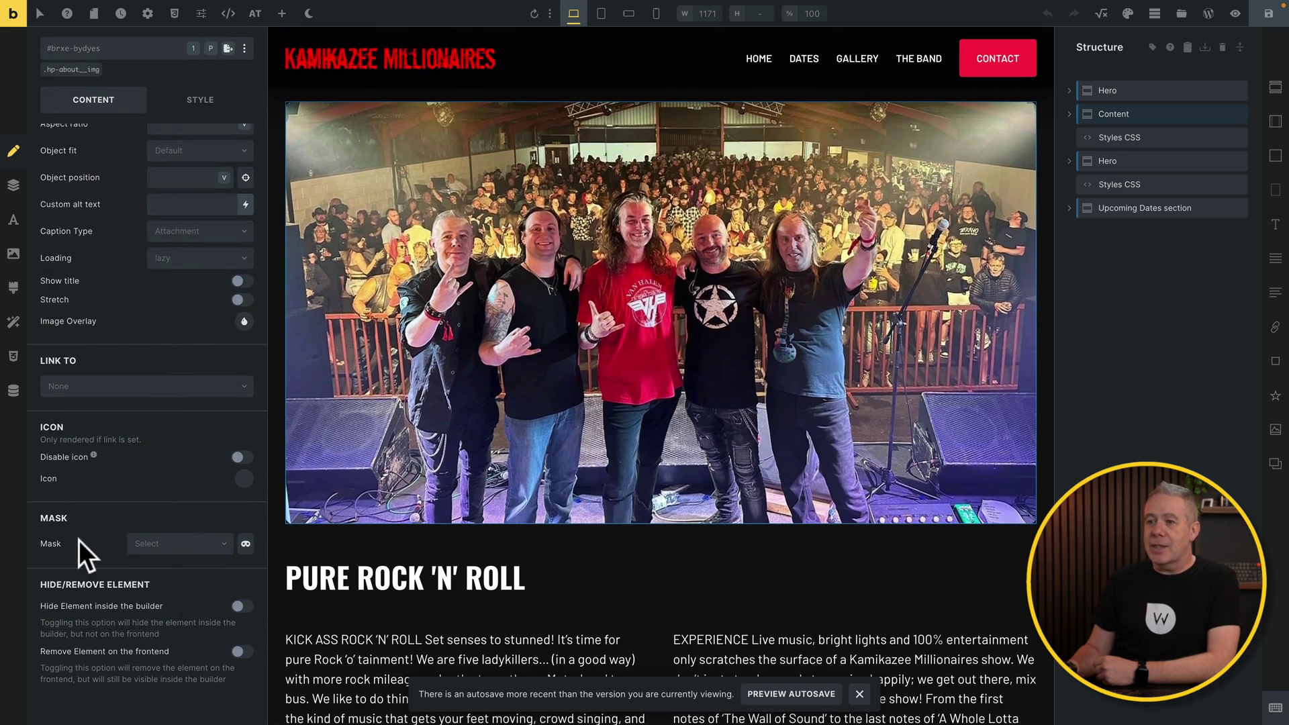
{"action": "left_click", "coordinate": [167, 550]}
{"action": "scroll", "coordinate": [176, 604], "scroll_direction": "down", "scroll_amount": 5}
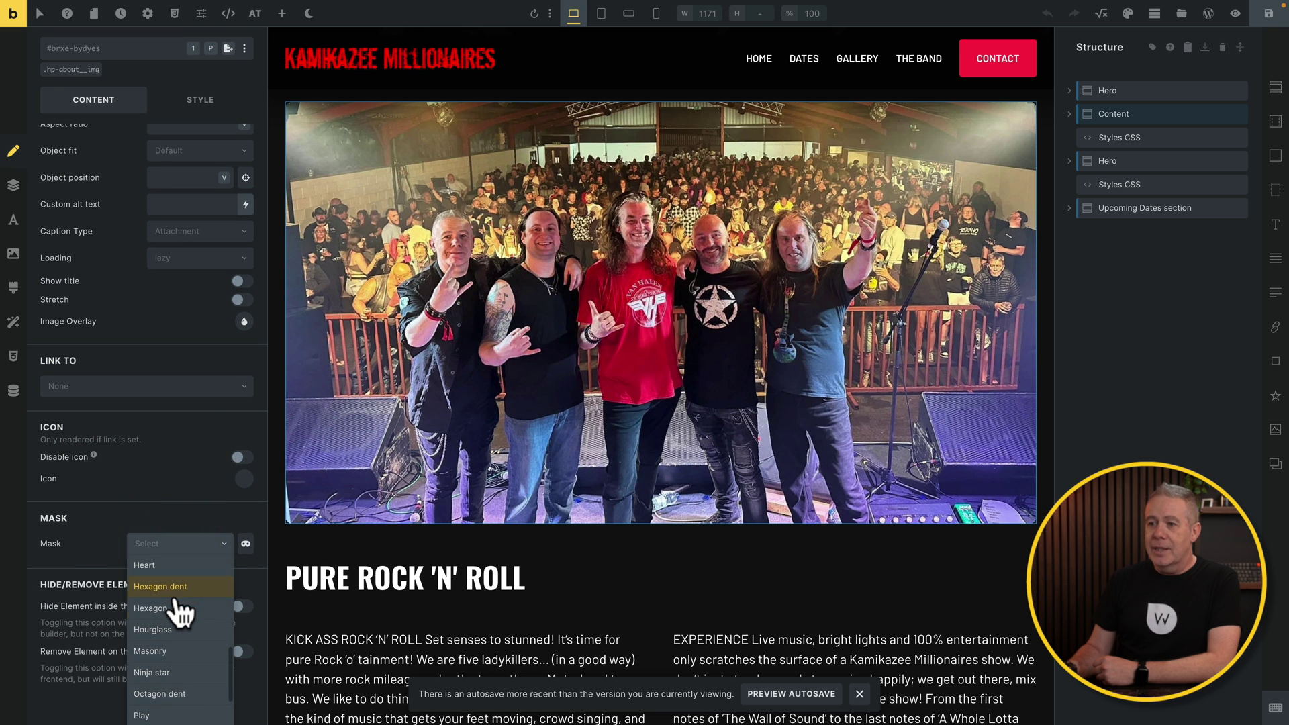
{"action": "left_click", "coordinate": [78, 541]}
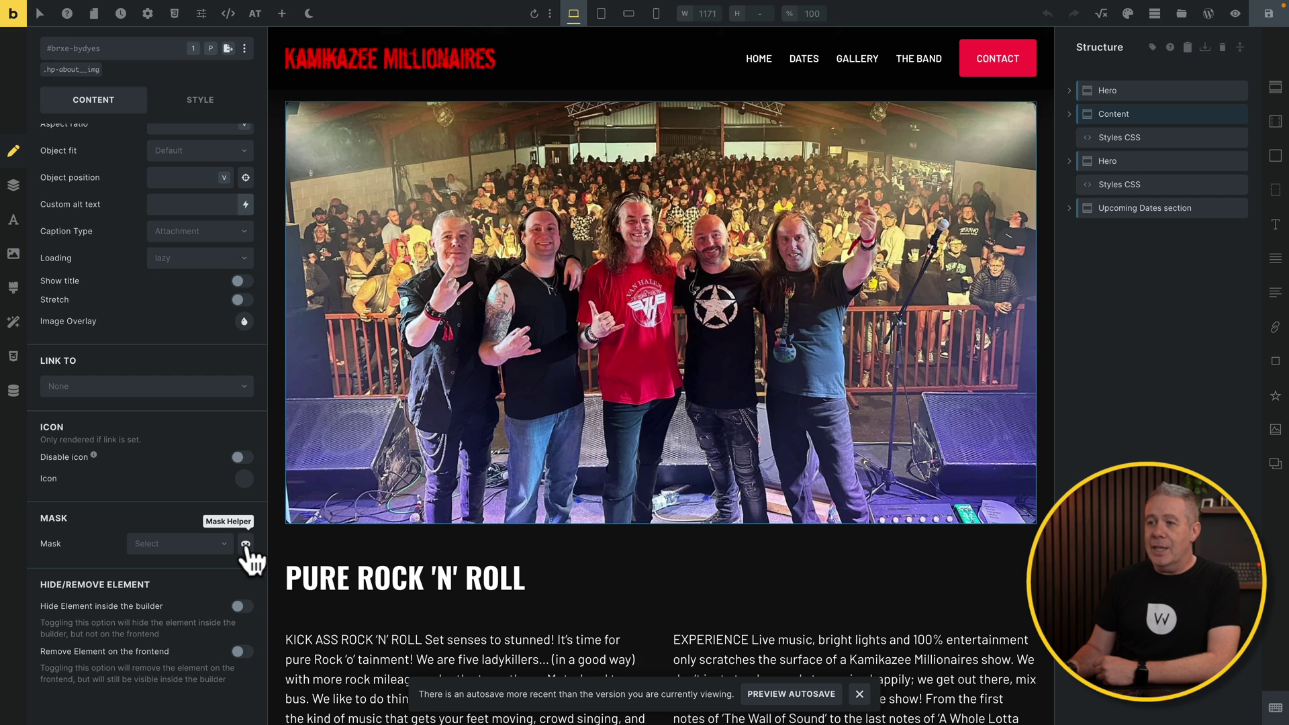
{"action": "left_click", "coordinate": [246, 545]}
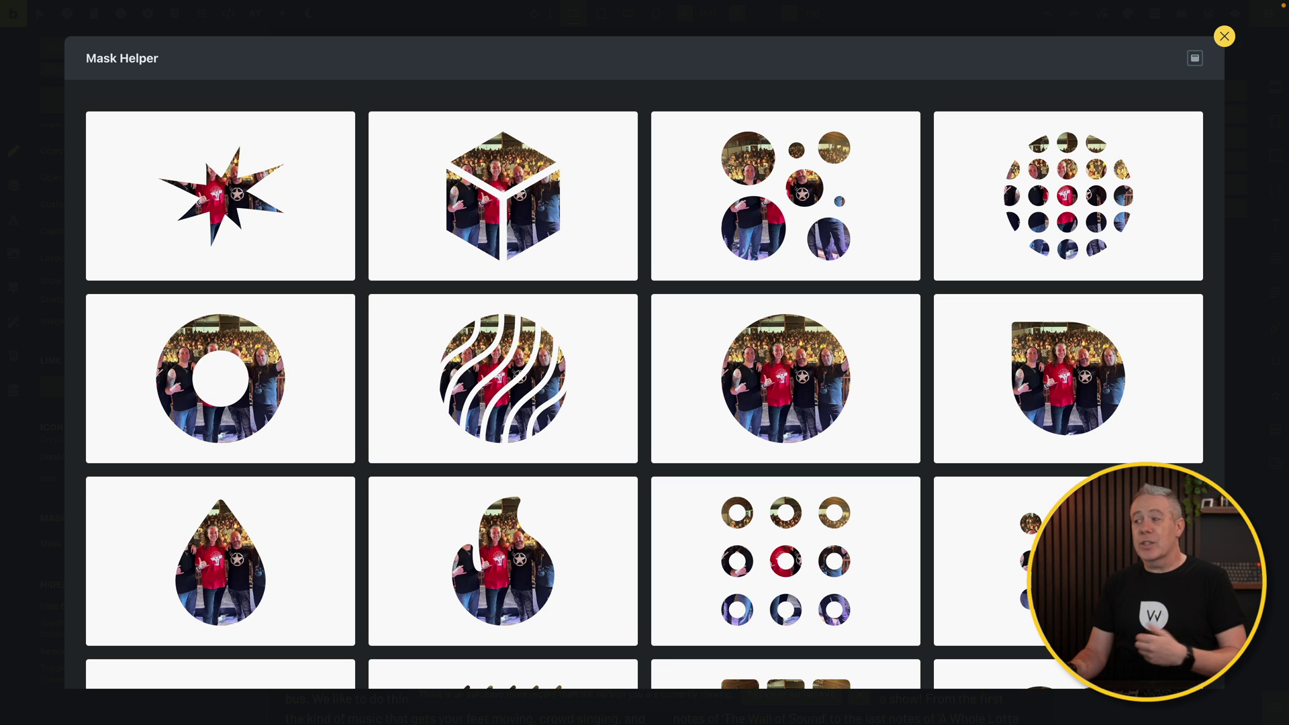
{"action": "scroll", "coordinate": [1068, 537], "scroll_direction": "down", "scroll_amount": 5}
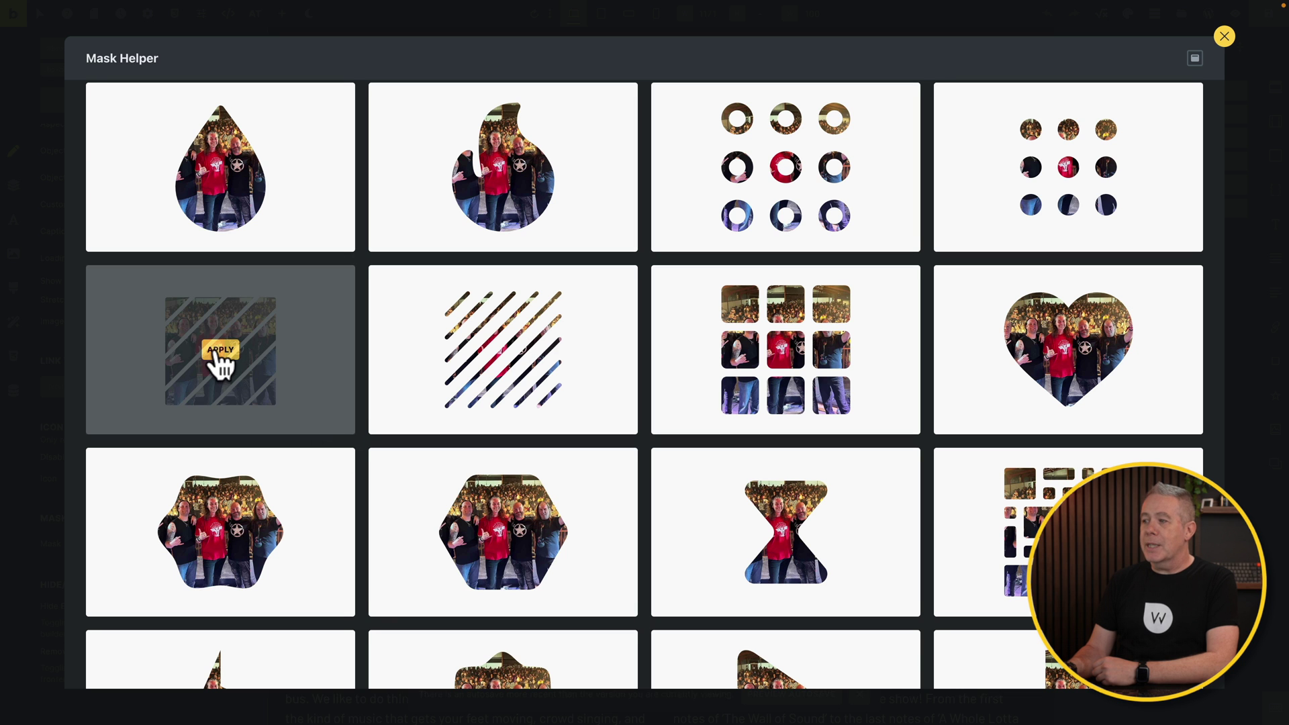
{"action": "scroll", "coordinate": [1033, 265], "scroll_direction": "down", "scroll_amount": 3}
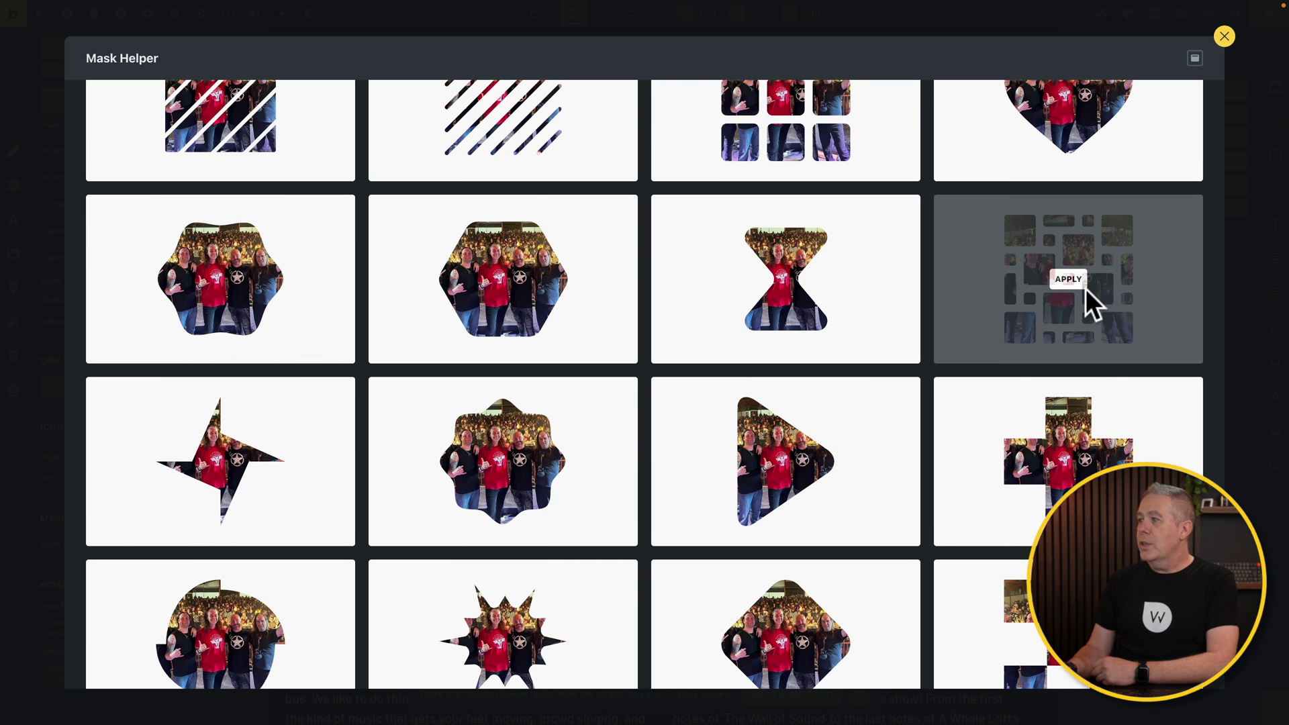
{"action": "left_click", "coordinate": [1071, 282]}
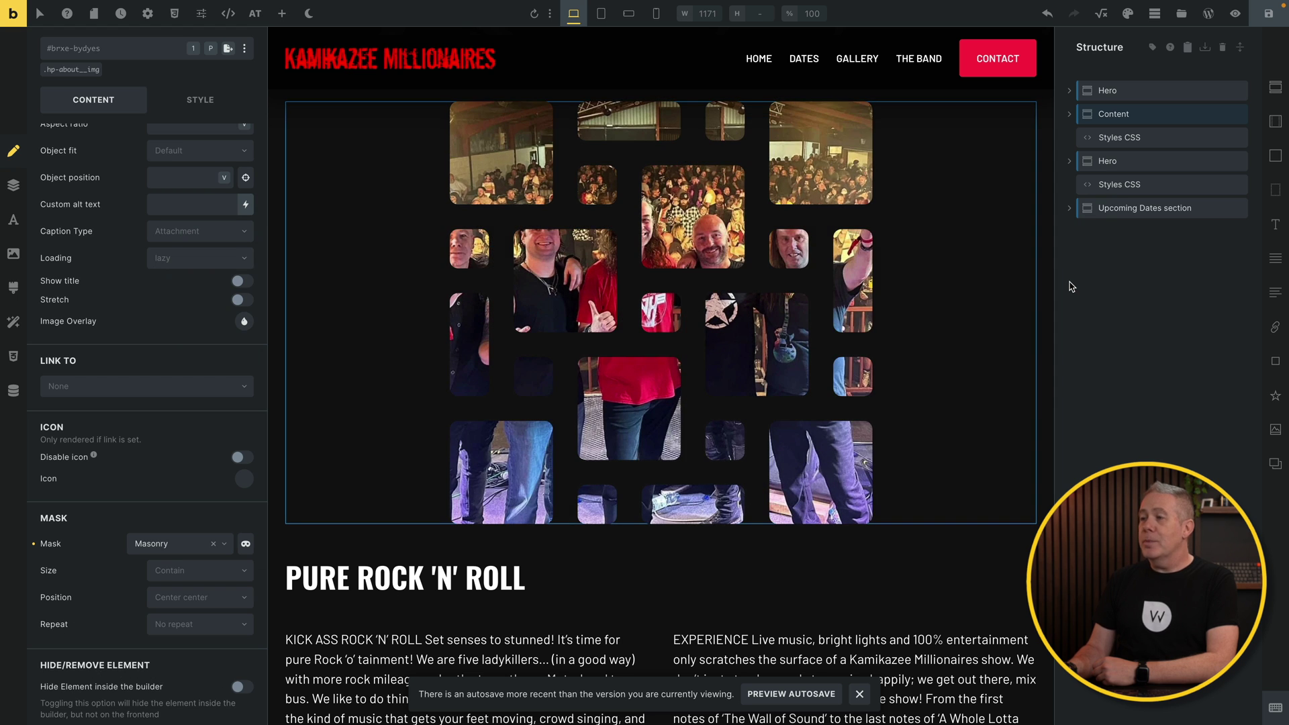
Try Cover as the mask size and keep the mask position at Center center
{"action": "left_click", "coordinate": [227, 572]}
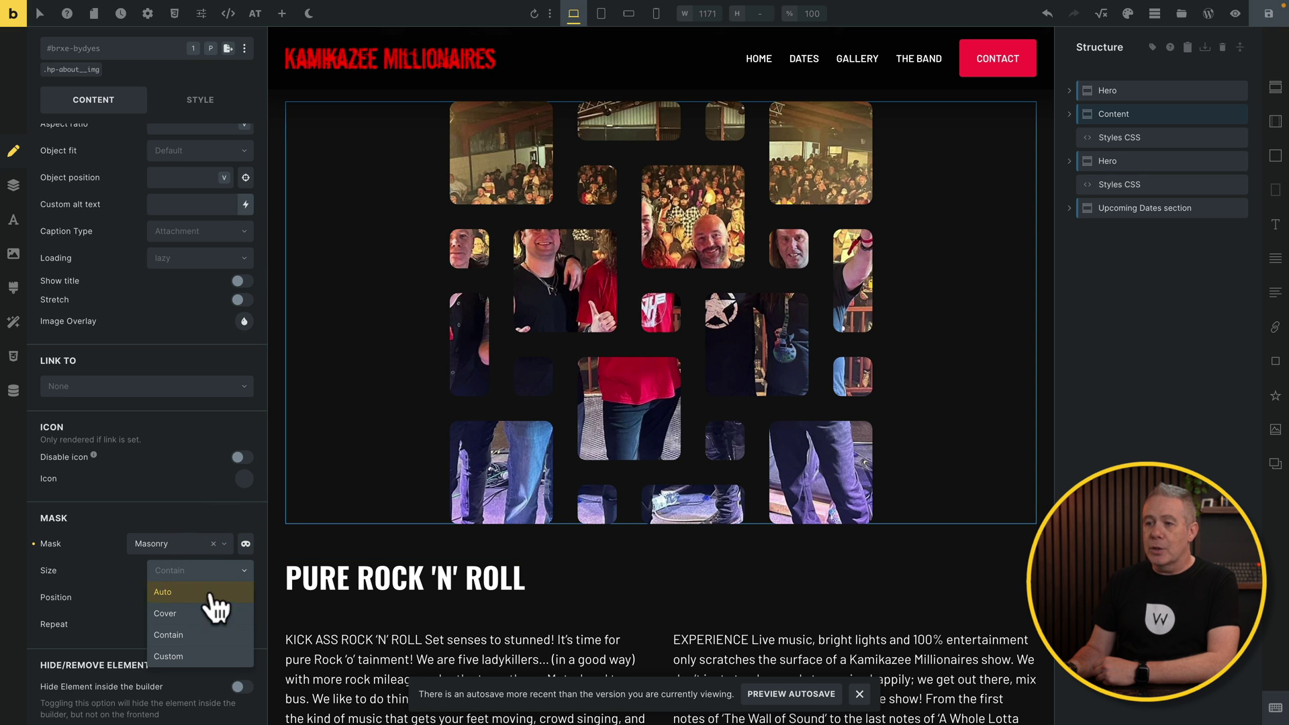
{"action": "left_click", "coordinate": [202, 638]}
{"action": "left_click", "coordinate": [202, 572]}
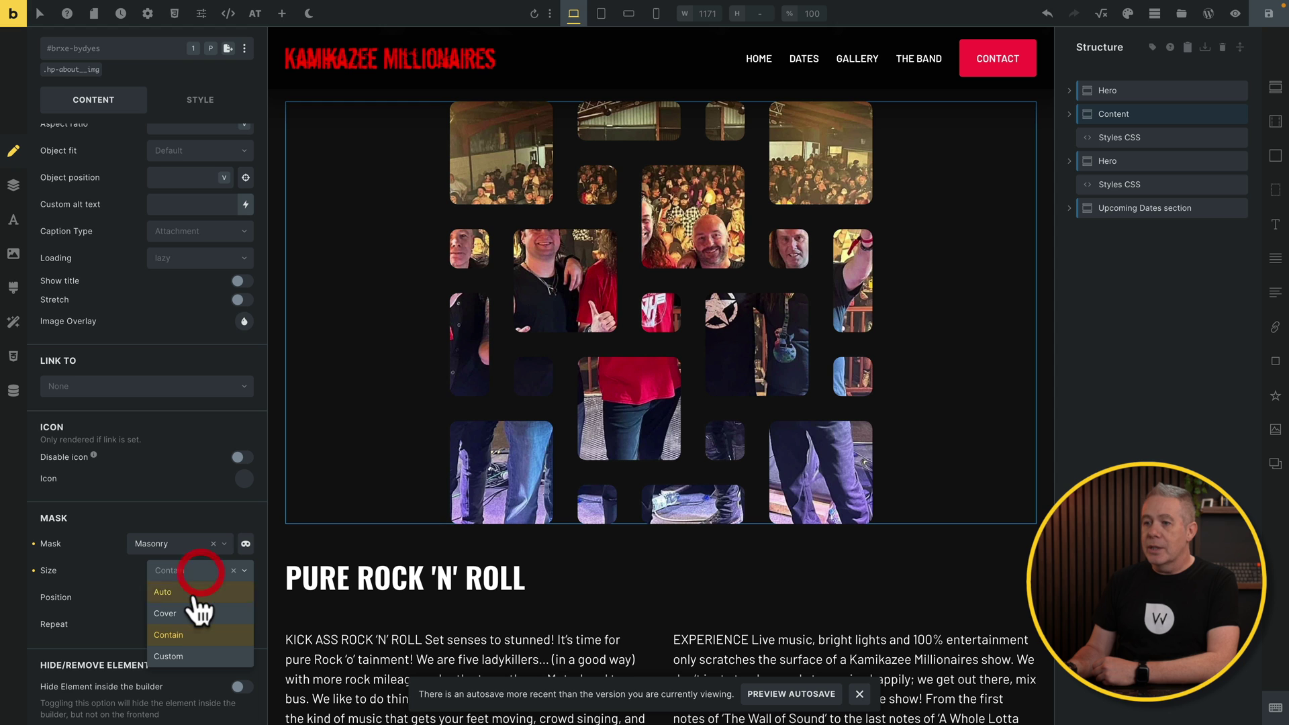
{"action": "left_click", "coordinate": [192, 610]}
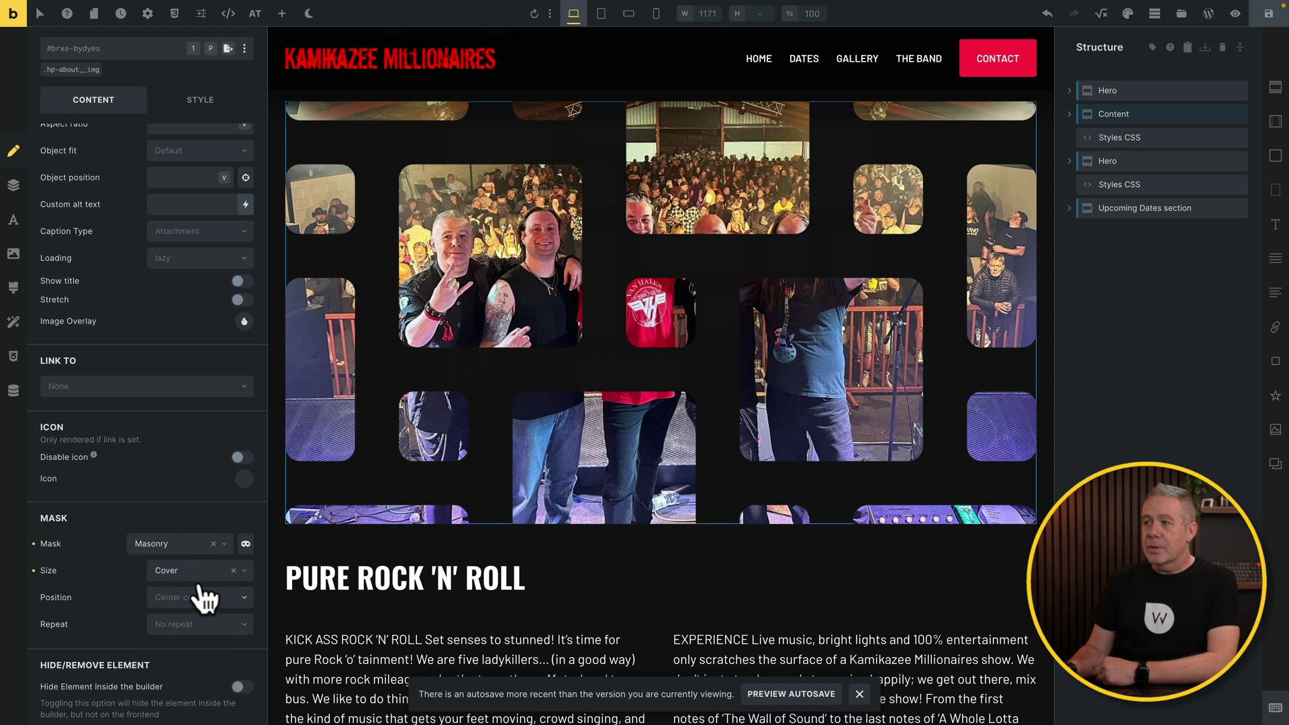
{"action": "left_click", "coordinate": [209, 597]}
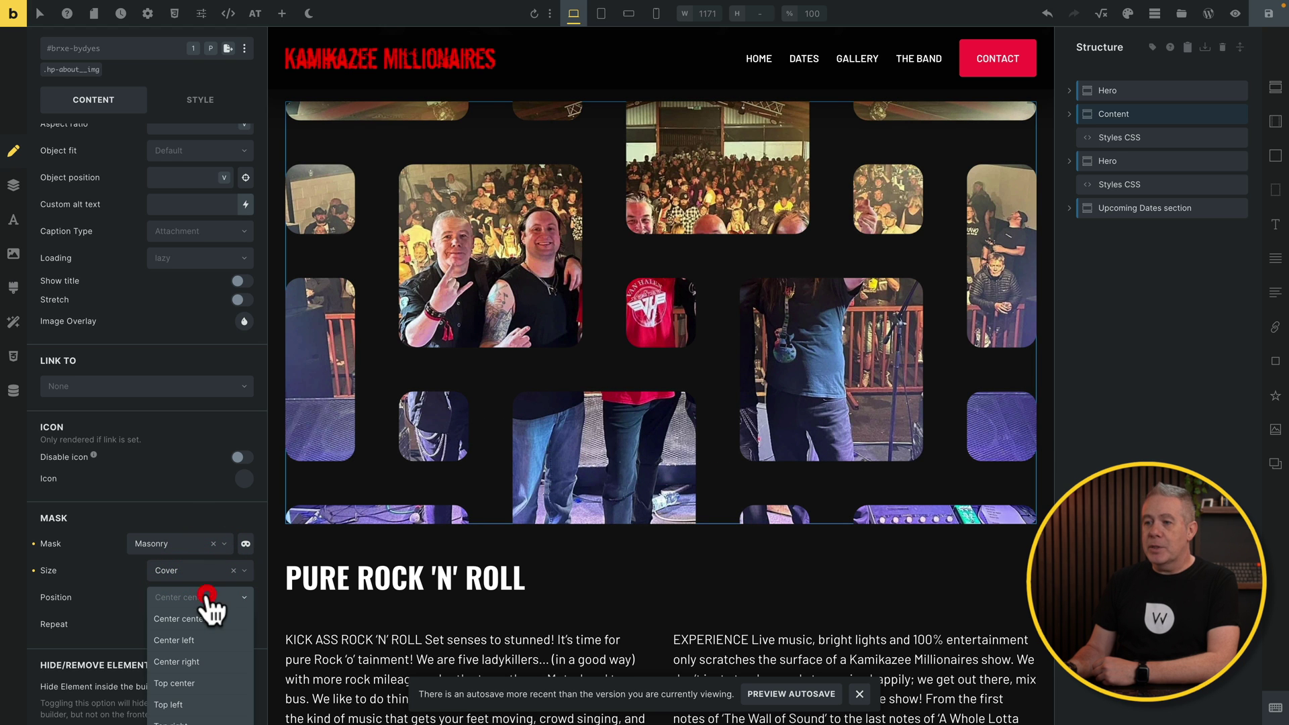
{"action": "left_click", "coordinate": [208, 598]}
Reset the mask size to Contain and set mask Repeat to Repeat
{"action": "left_click", "coordinate": [172, 624]}
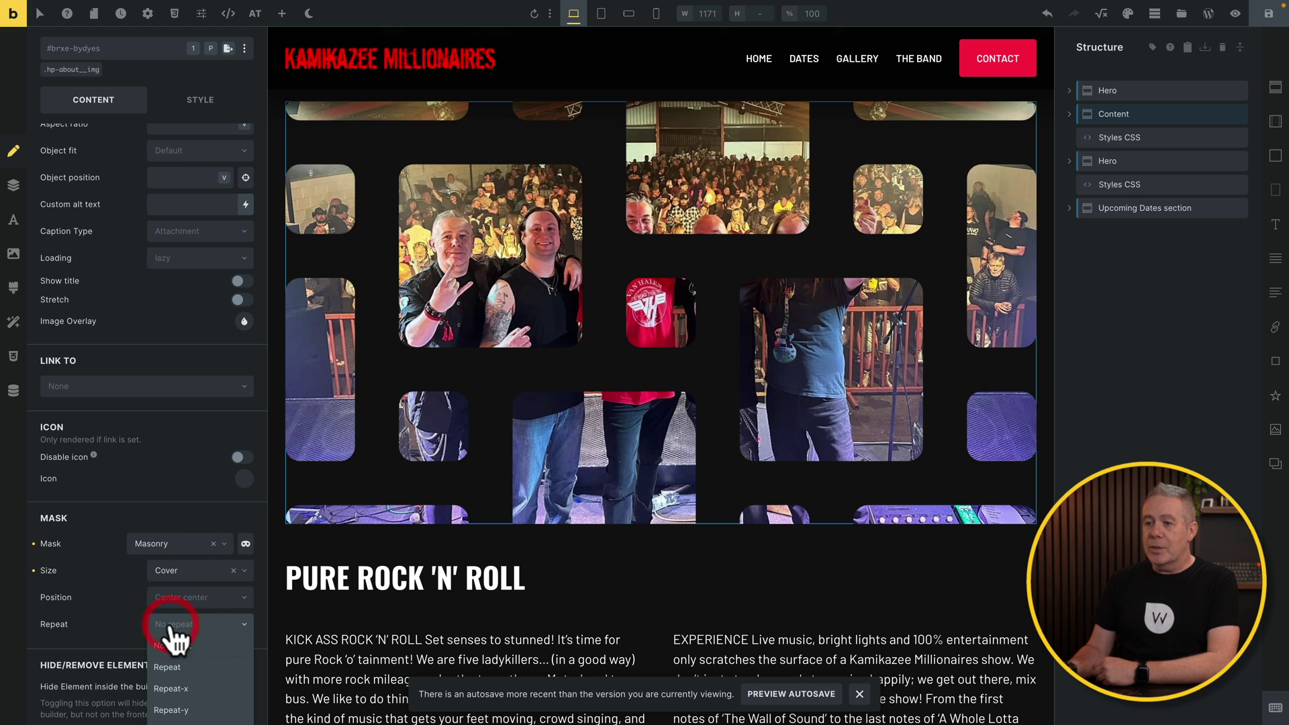
{"action": "left_click", "coordinate": [114, 605]}
{"action": "left_click", "coordinate": [233, 571]}
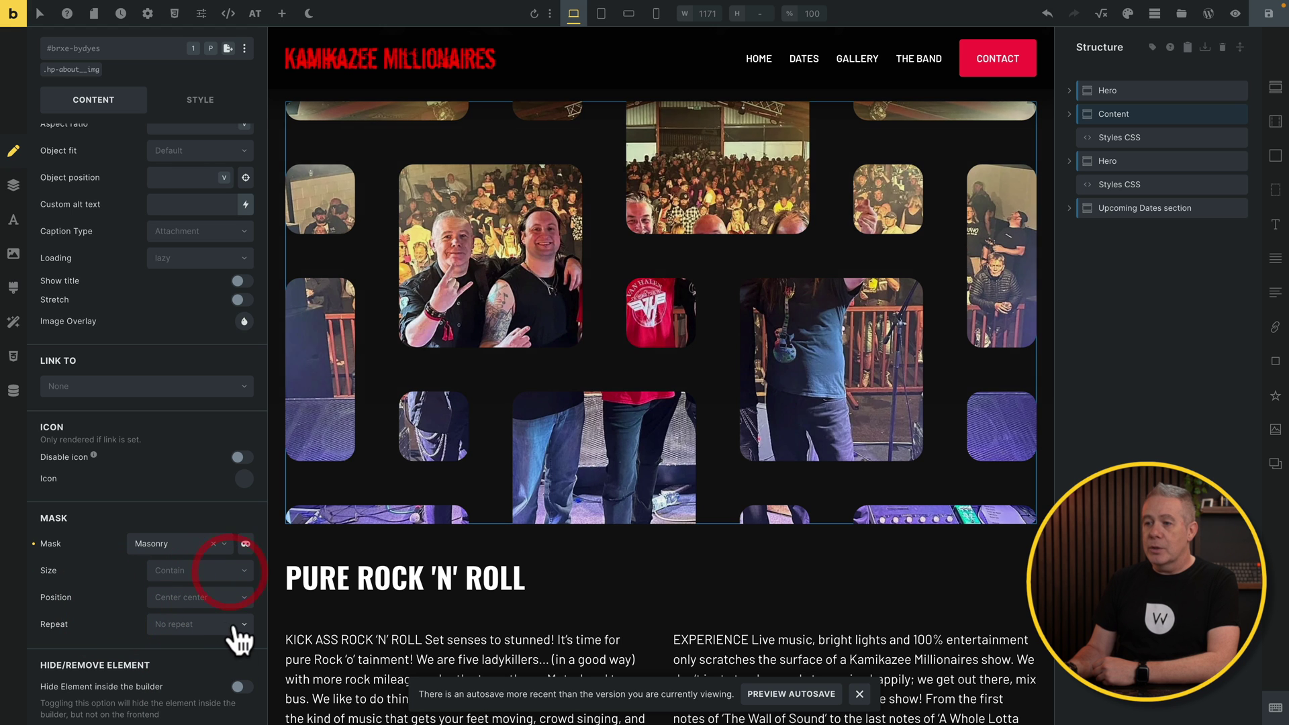
{"action": "left_click", "coordinate": [235, 624]}
{"action": "left_click", "coordinate": [200, 667]}
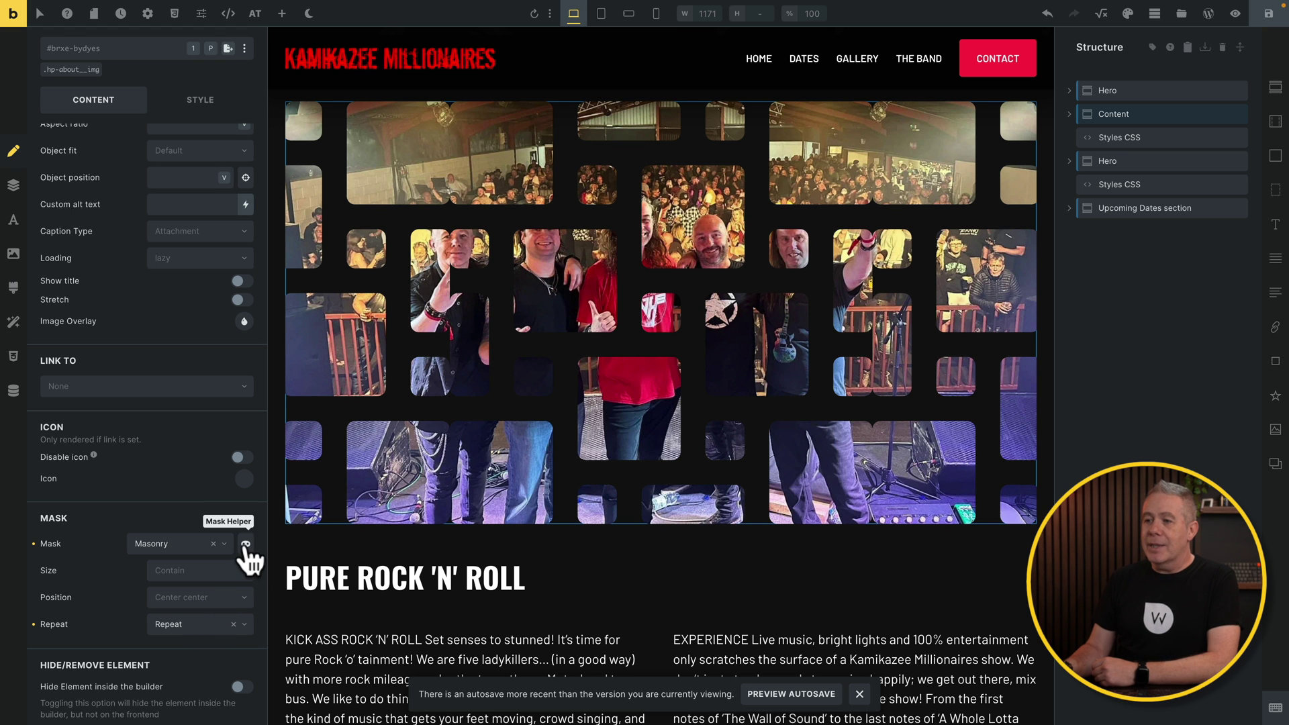
{"action": "left_click", "coordinate": [246, 544]}
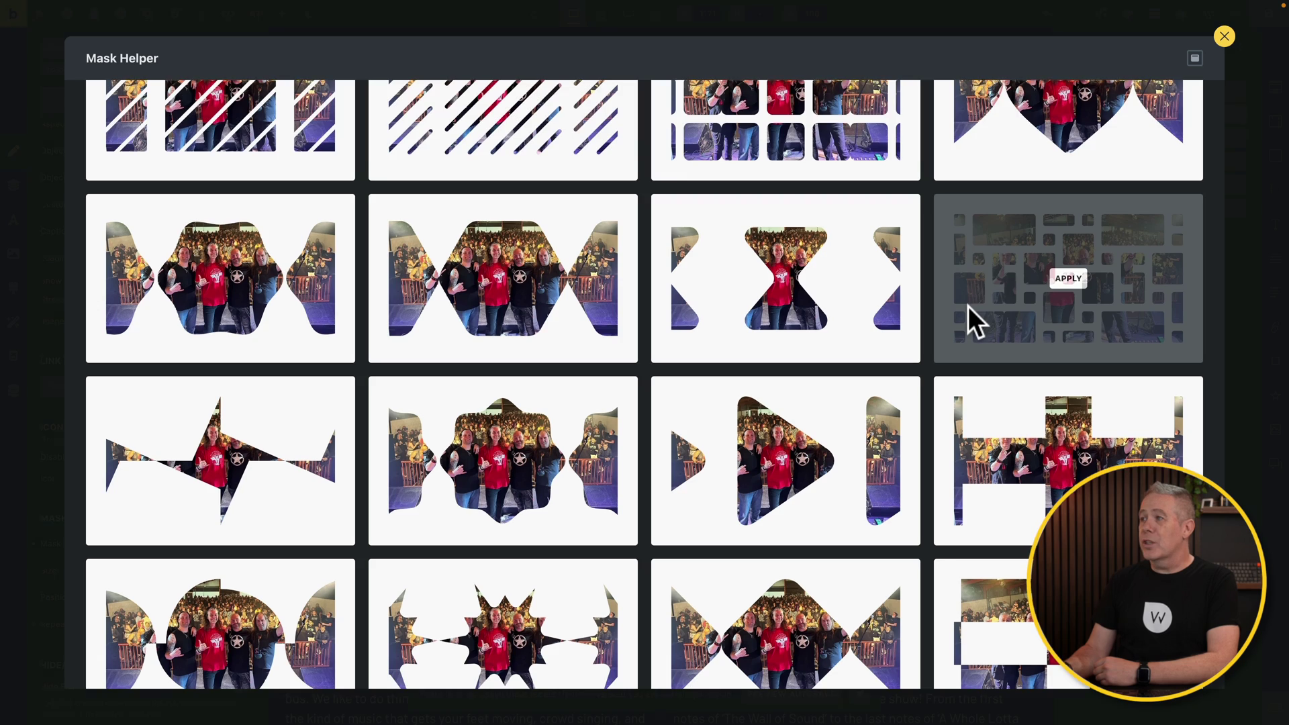
Apply the diagonal Tiles lattice mask to the band photo, replacing Masonry
{"action": "scroll", "coordinate": [968, 306], "scroll_direction": "down", "scroll_amount": 5}
{"action": "scroll", "coordinate": [968, 306], "scroll_direction": "down", "scroll_amount": 1}
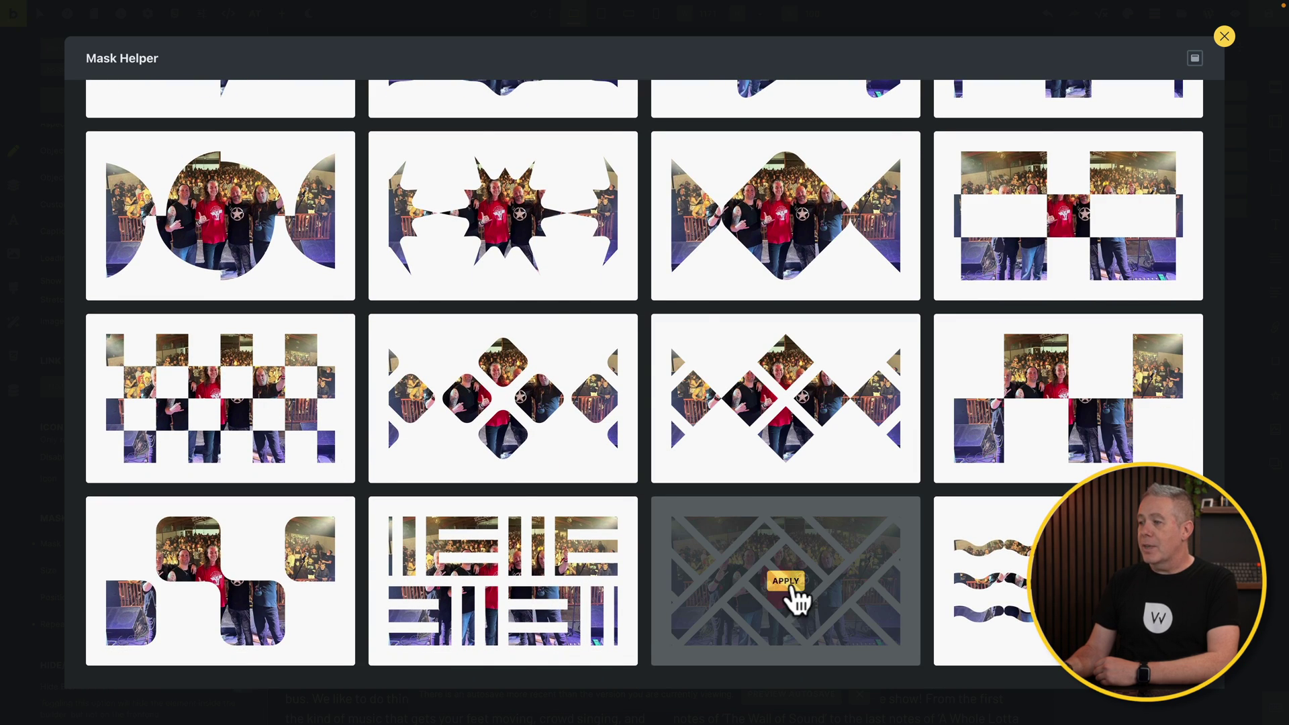
{"action": "left_click", "coordinate": [791, 586]}
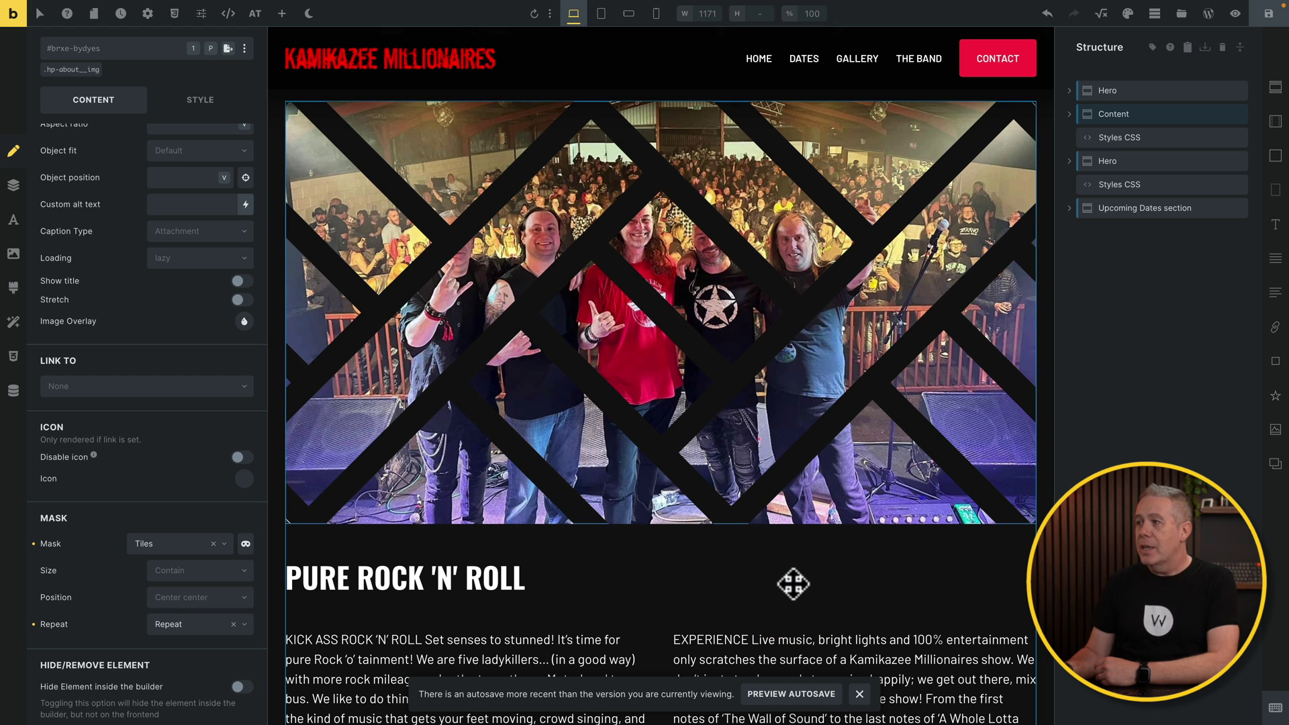